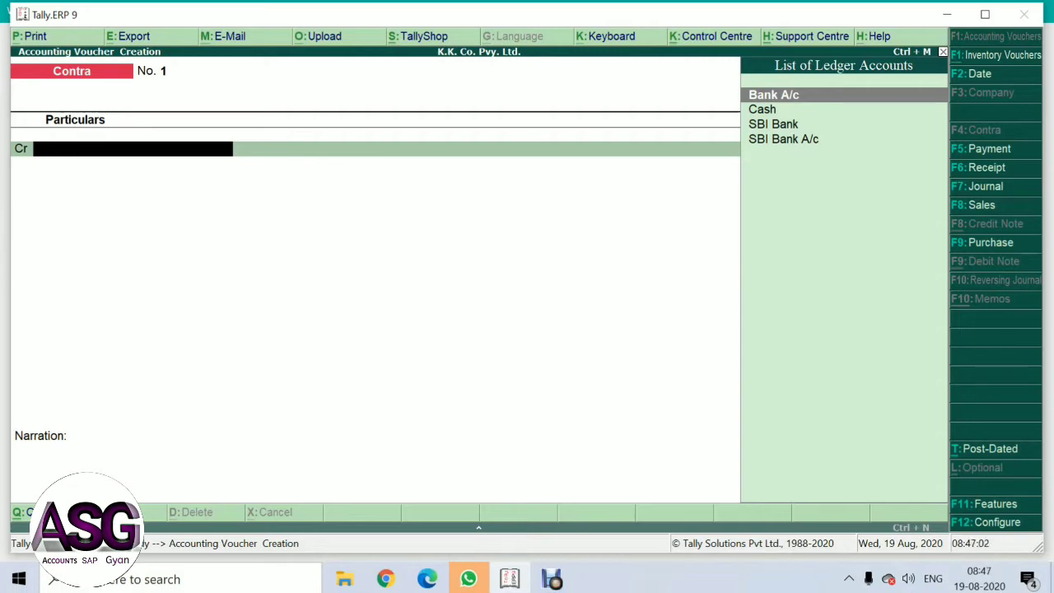
Step: Credit Cash with 50,000 and debit SBI Bank A/c with 50,000 in the first contra voucher
{"action": "type", "text": "Cash"}
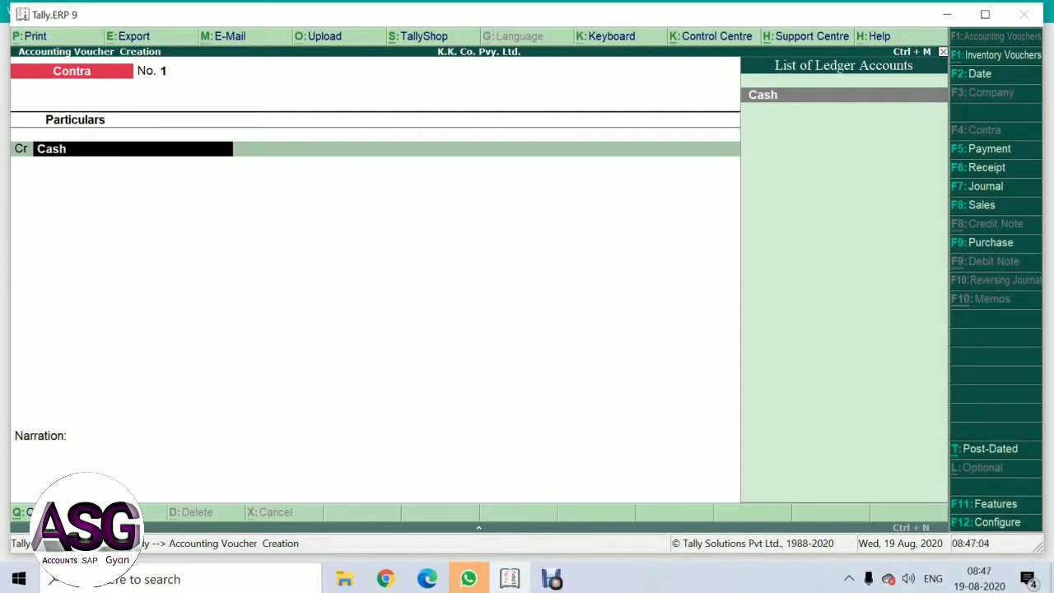
{"action": "key", "text": "Return"}
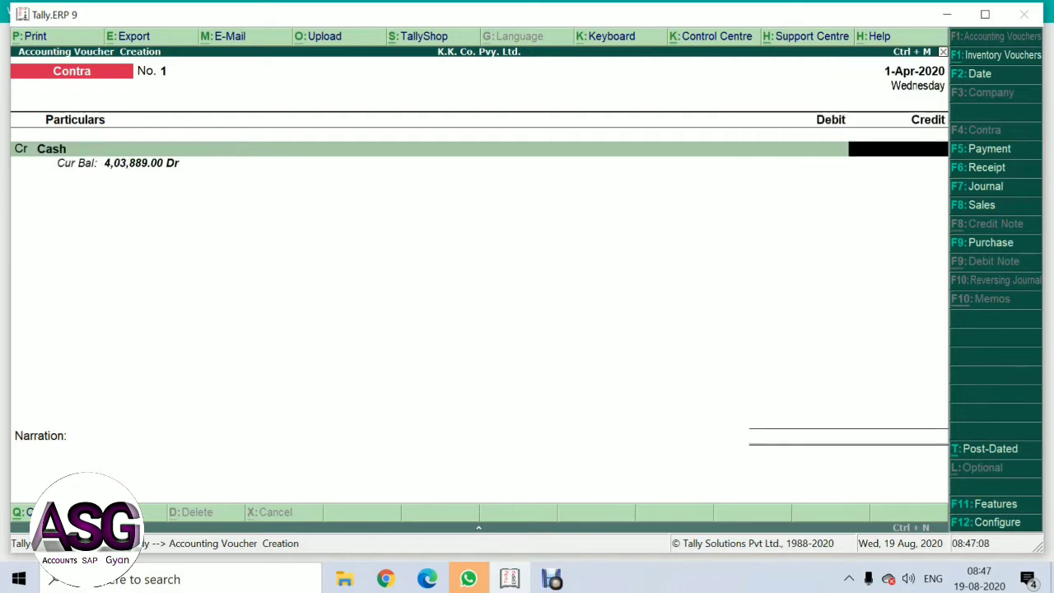
{"action": "type", "text": "50,"}
{"action": "type", "text": "0000"}
{"action": "key", "text": "Return"}
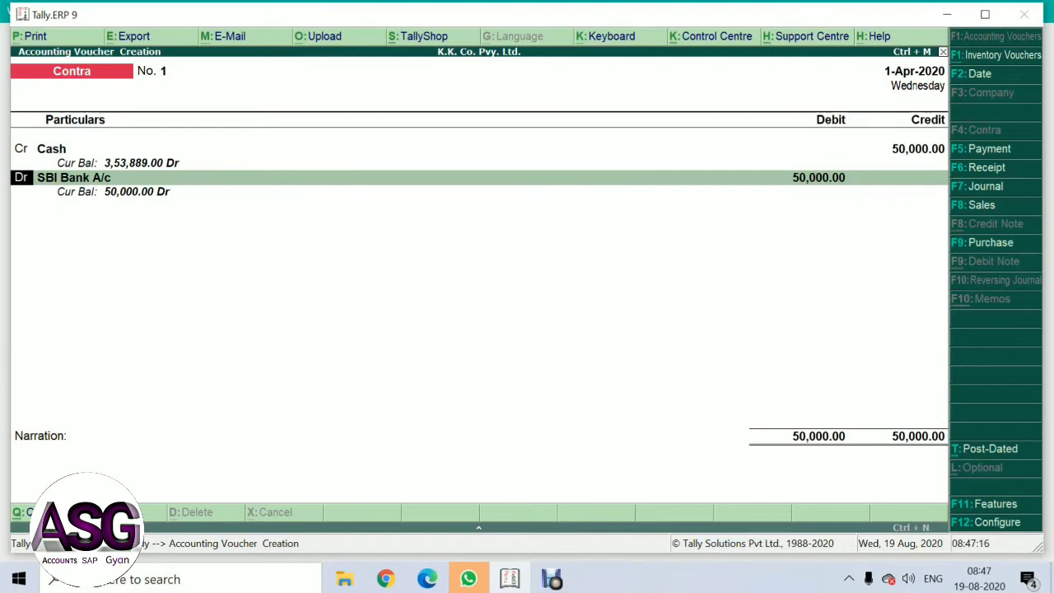
{"action": "key", "text": "Return"}
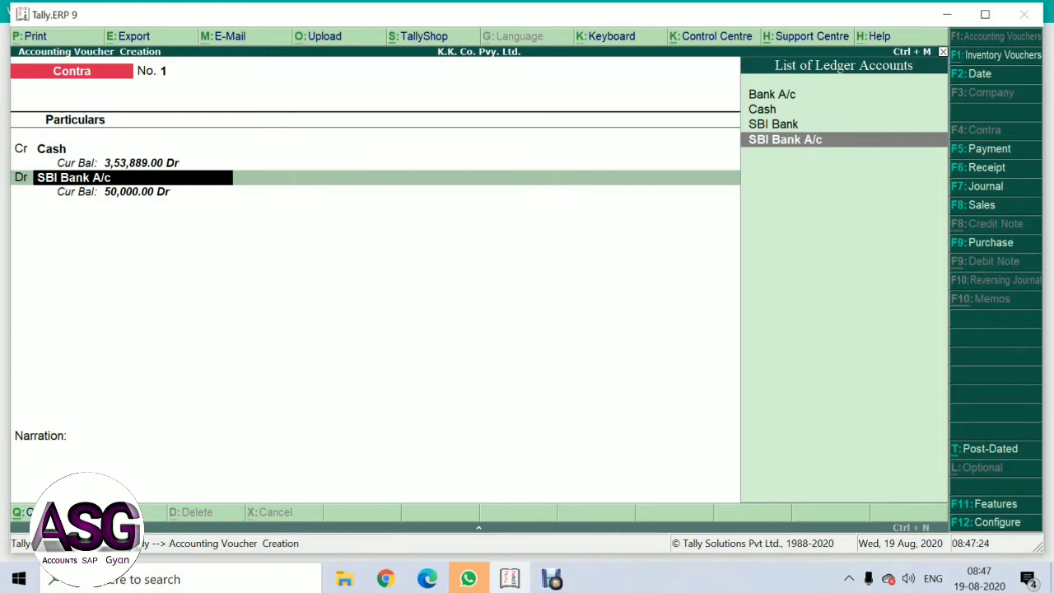
{"action": "key", "text": "Return"}
{"action": "key", "text": "Return"}
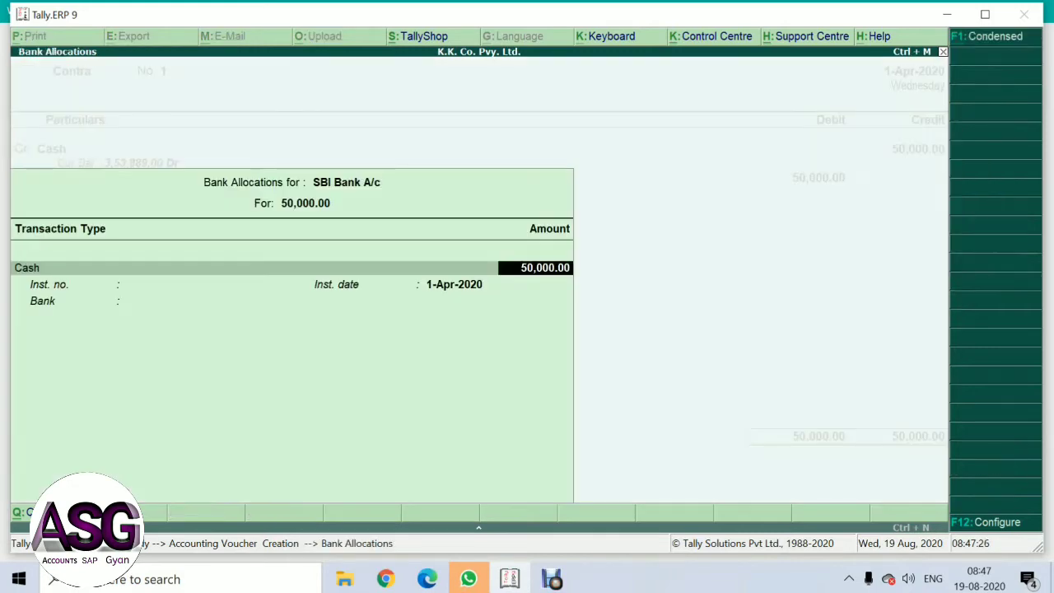
Step: Accept the SBI Bank A/c allocation as a Cash transaction, leaving the denominations, instrument number and bank blank
{"action": "key", "text": "Return"}
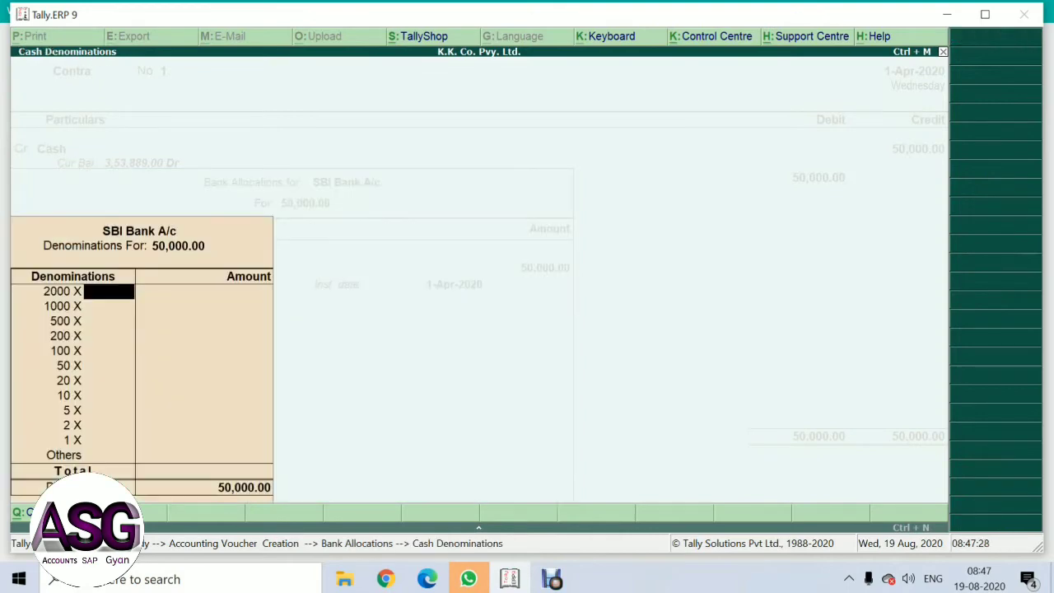
{"action": "key", "text": "Return"}
{"action": "key", "text": "Return"}
{"action": "key", "text": "Return"}
{"action": "key", "text": "Return"}
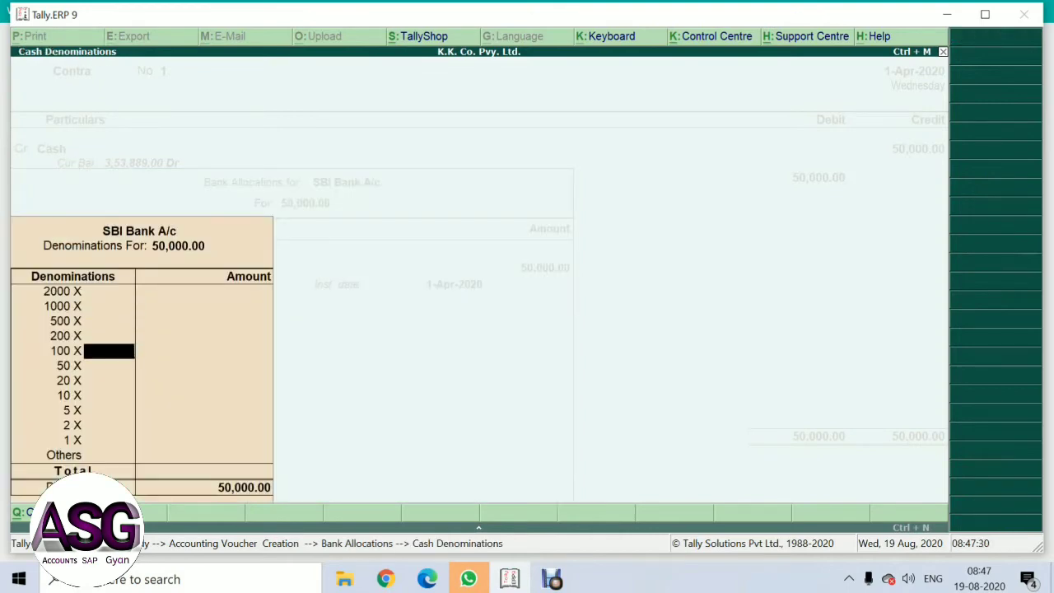
{"action": "key", "text": "Return"}
{"action": "key", "text": "Return"}
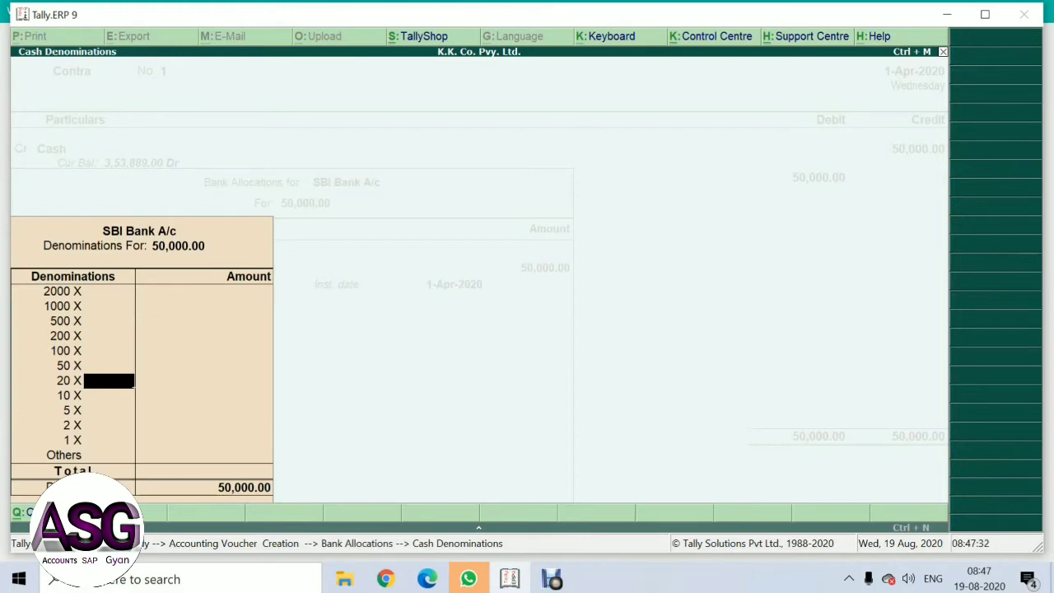
{"action": "key", "text": "Return"}
{"action": "key", "text": "Return"}
{"action": "key", "text": "Return"}
{"action": "key", "text": "Return"}
{"action": "key", "text": "Return"}
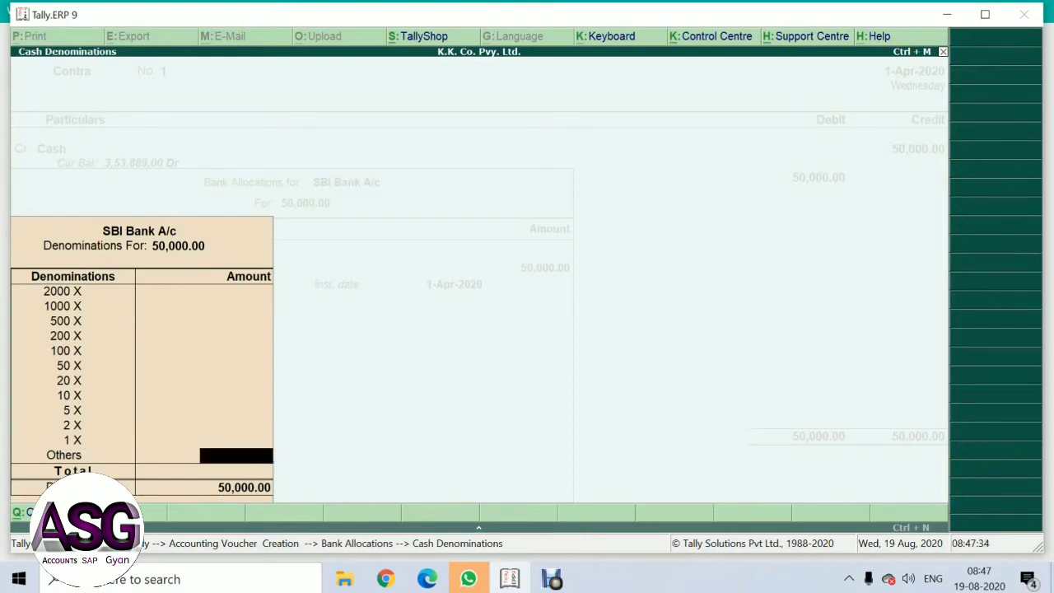
{"action": "key", "text": "Return"}
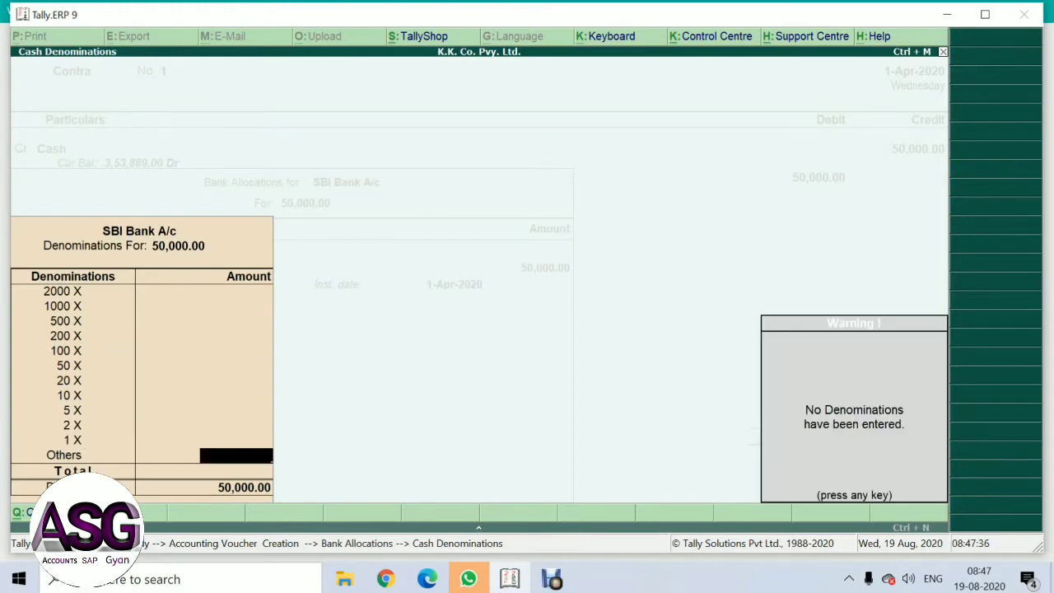
{"action": "key", "text": "Return"}
{"action": "key", "text": "Return"}
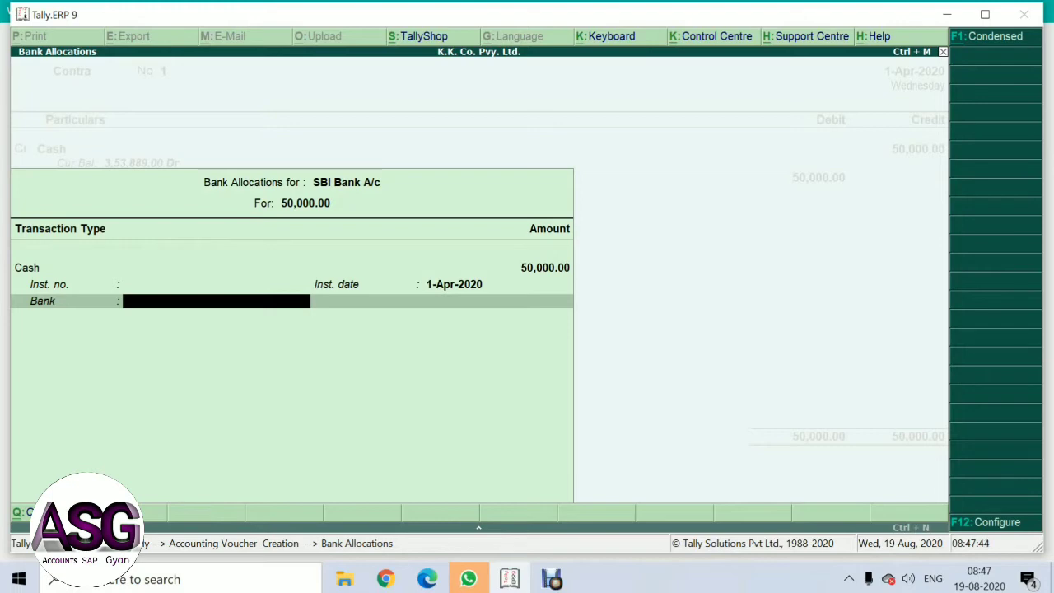
{"action": "key", "text": "Return"}
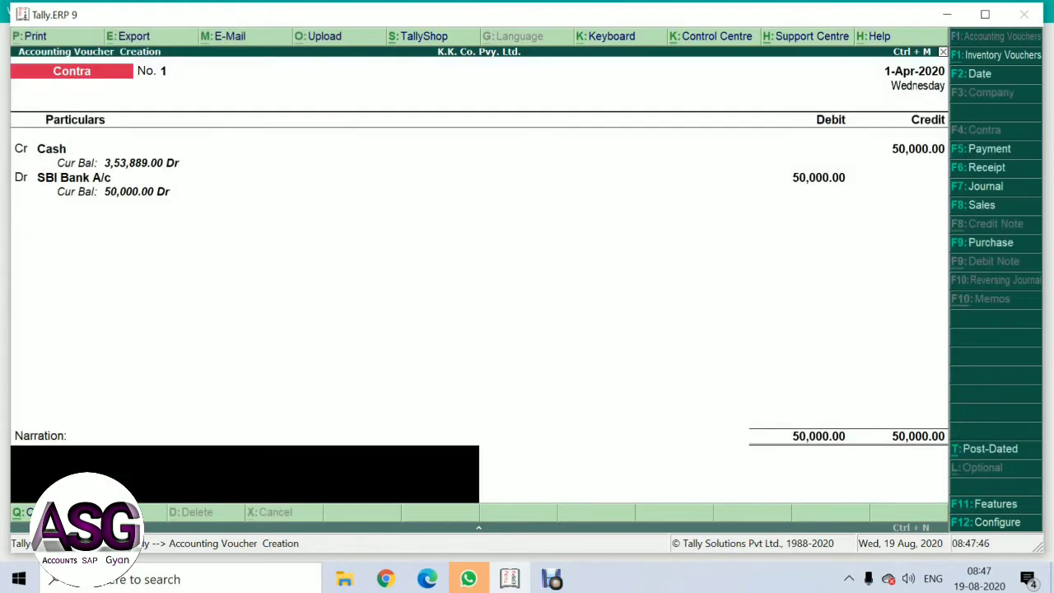
Step: Enter the narration "cash deposited into bank Rs.50k dt 19.08.20" and save the contra voucher
{"action": "type", "text": "cash deposit ed in"}
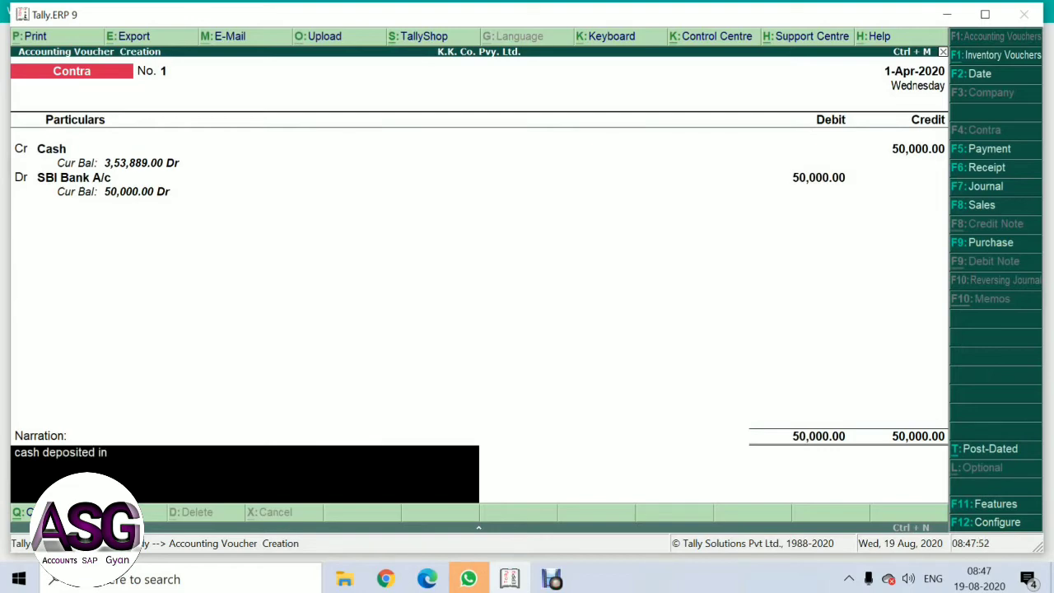
{"action": "type", "text": "to bank Rs.50k"}
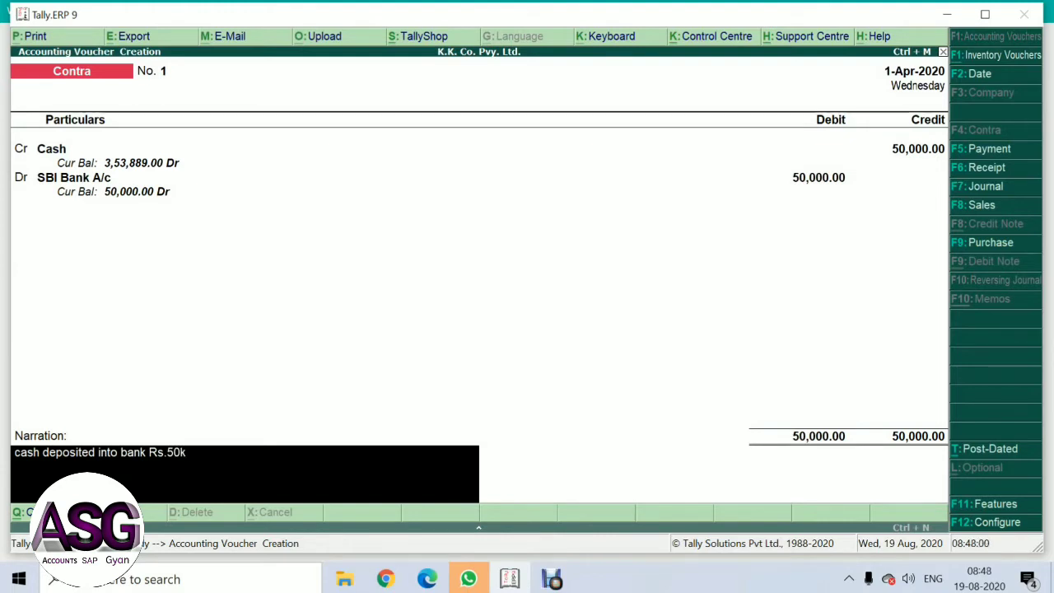
{"action": "type", "text": " dt 19.08.20"}
{"action": "key", "text": "Return"}
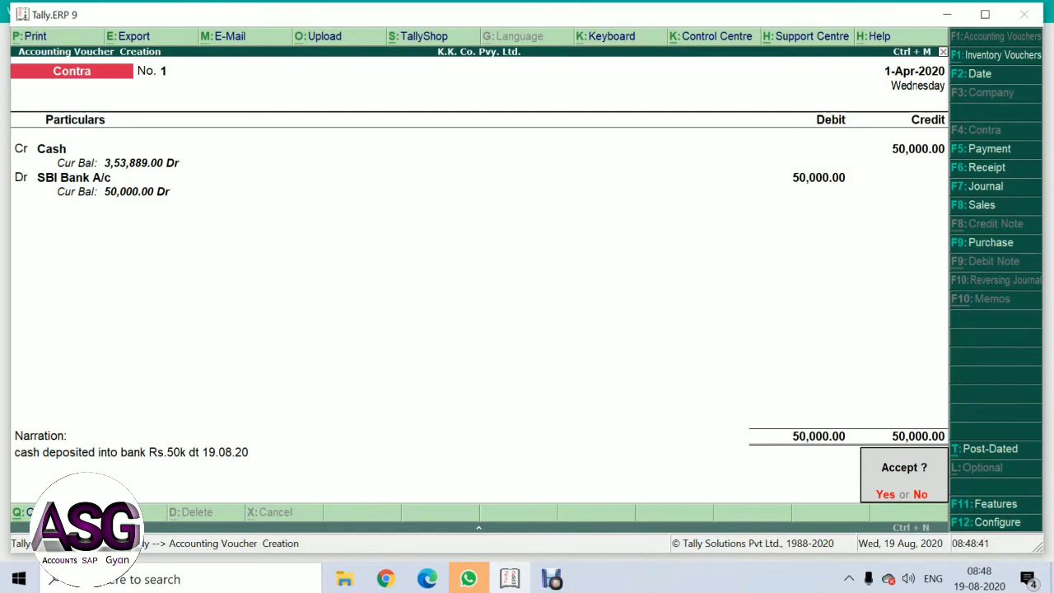
{"action": "key", "text": "Return"}
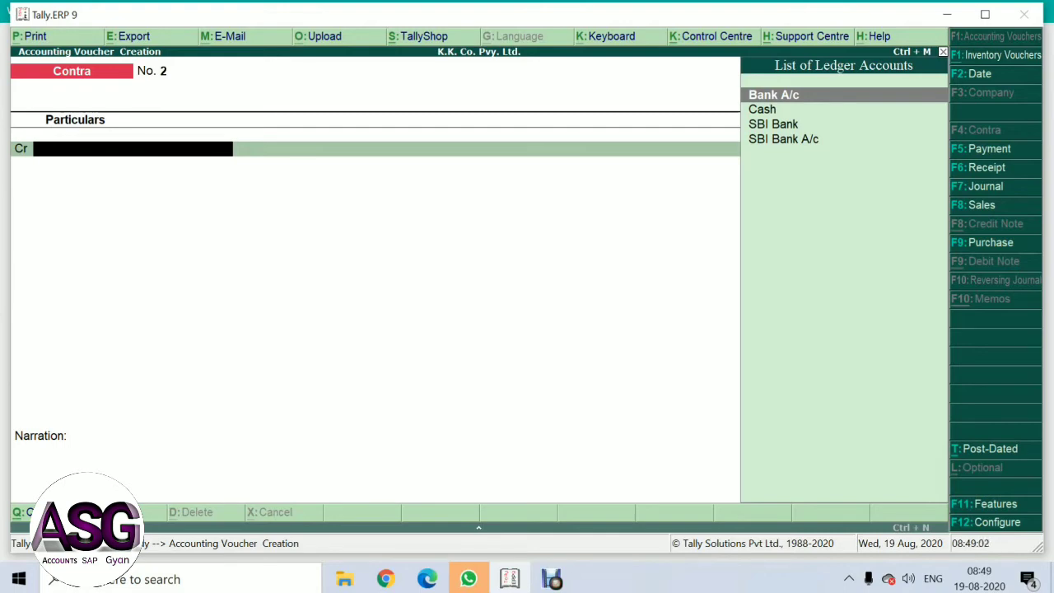
{"action": "key", "text": "F11"}
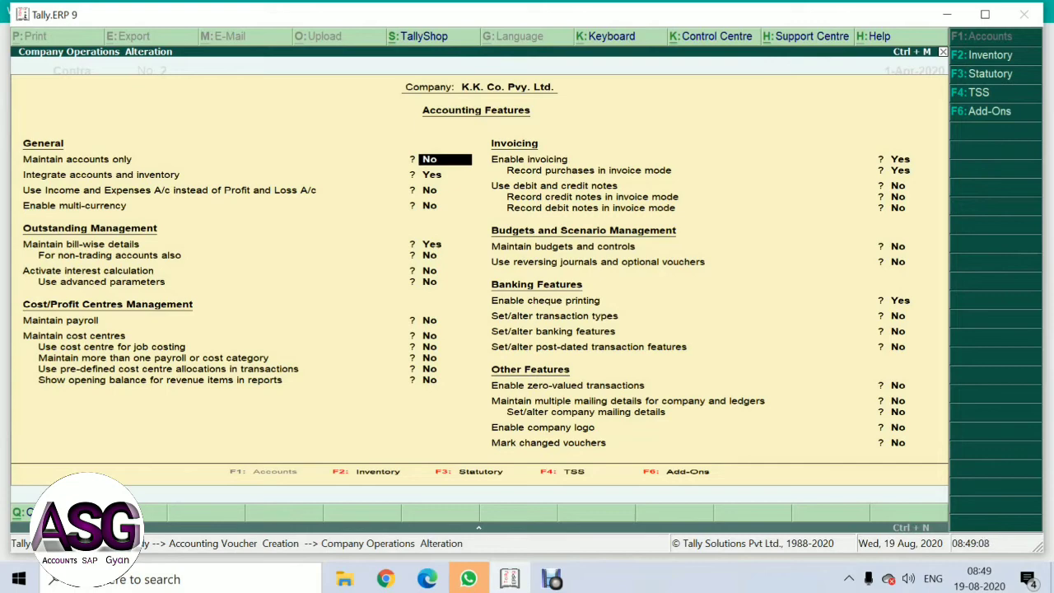
{"action": "key", "text": "BackSpace"}
{"action": "key", "text": "Escape"}
{"action": "key", "text": "y"}
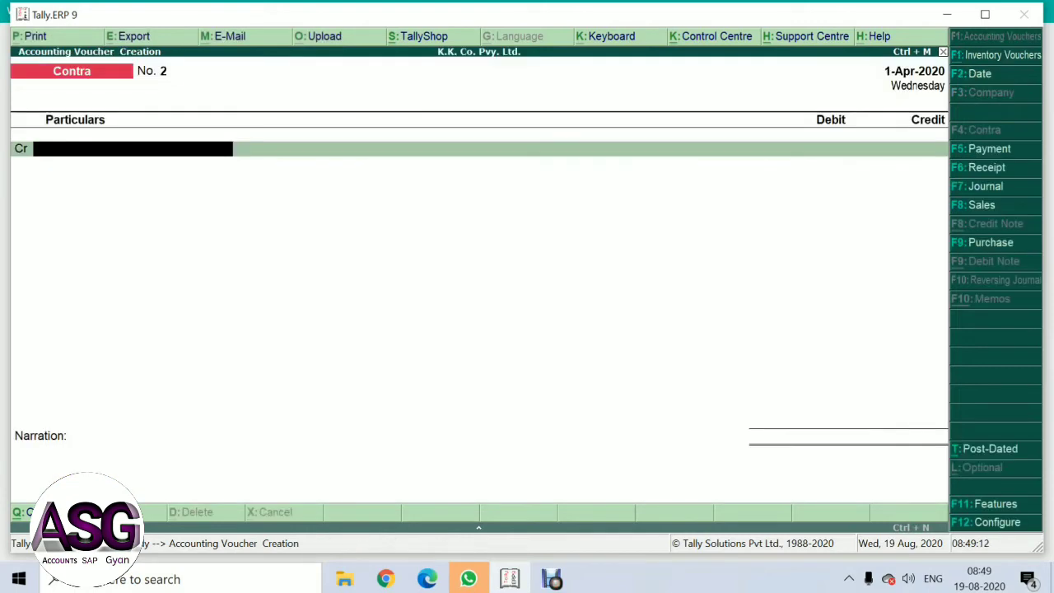
Step: Enable single entry mode for payment/receipt/contra vouchers in the contra configuration, keeping all other options at their current settings
{"action": "key", "text": "F12"}
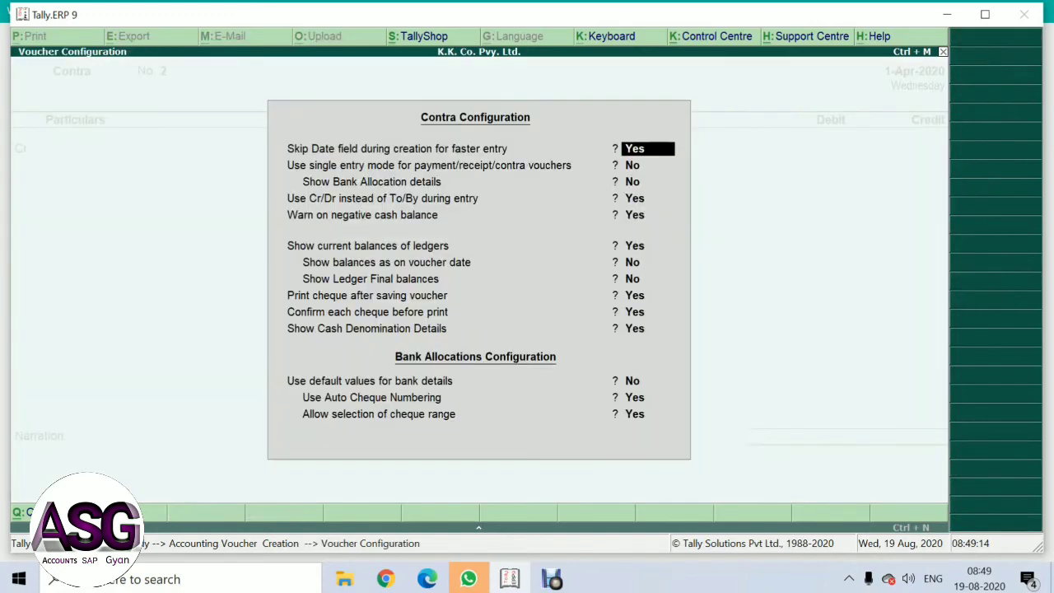
{"action": "key", "text": "Return"}
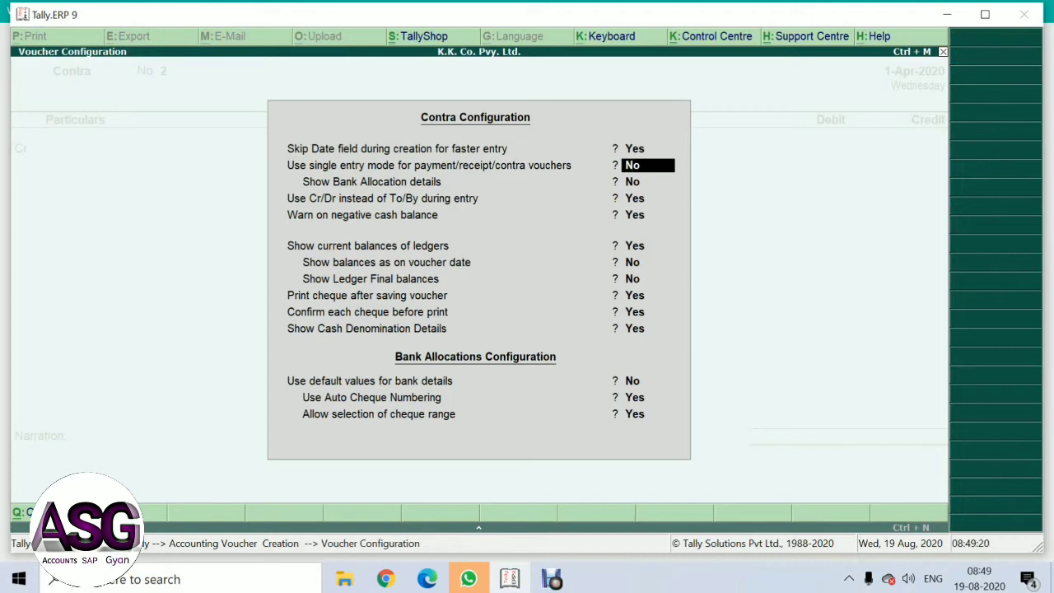
{"action": "type", "text": "y"}
{"action": "key", "text": "Return"}
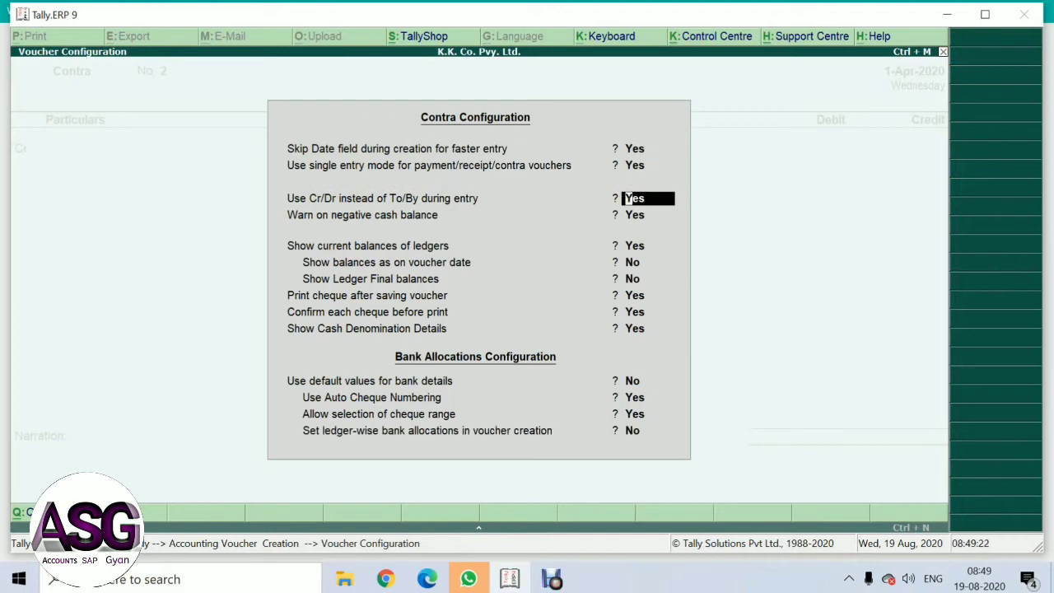
{"action": "key", "text": "Return"}
{"action": "key", "text": "Return"}
{"action": "key", "text": "Return"}
{"action": "key", "text": "Return"}
{"action": "key", "text": "Return"}
{"action": "key", "text": "Return"}
{"action": "key", "text": "Return"}
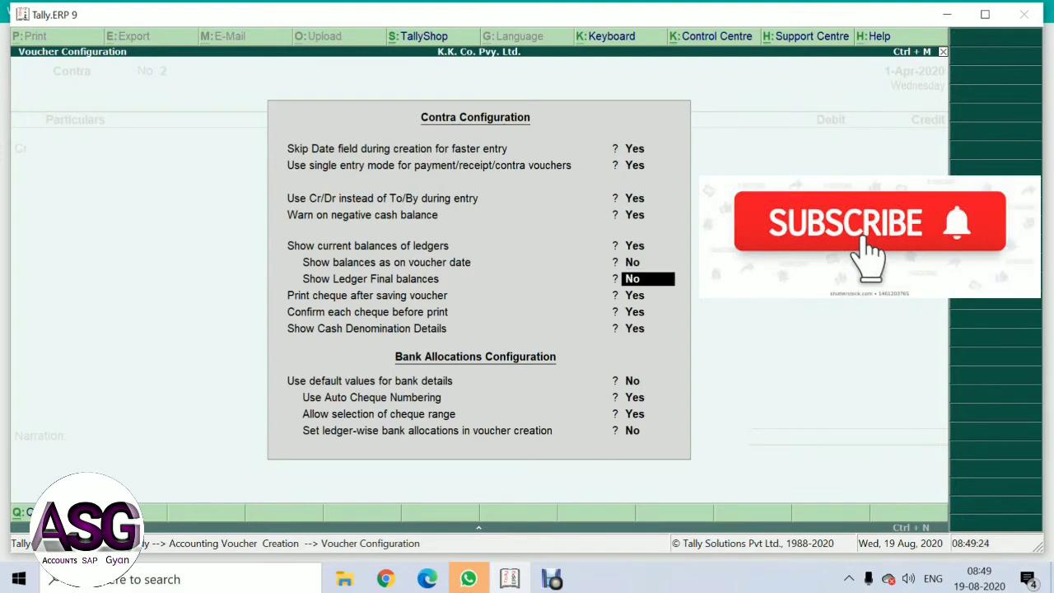
{"action": "key", "text": "Return"}
{"action": "key", "text": "Return"}
{"action": "key", "text": "Return"}
{"action": "key", "text": "Return"}
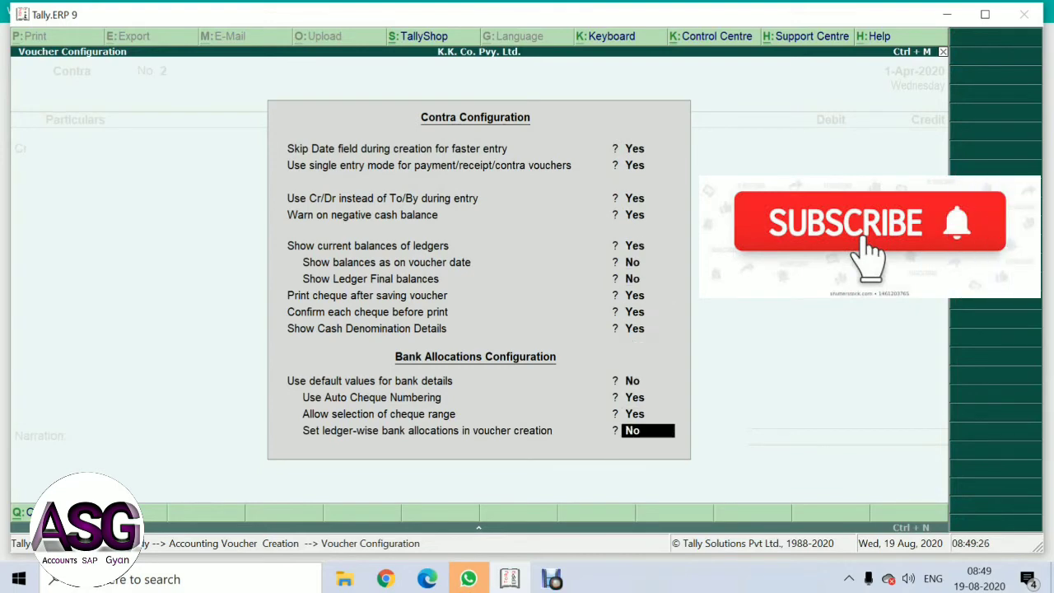
{"action": "key", "text": "Return"}
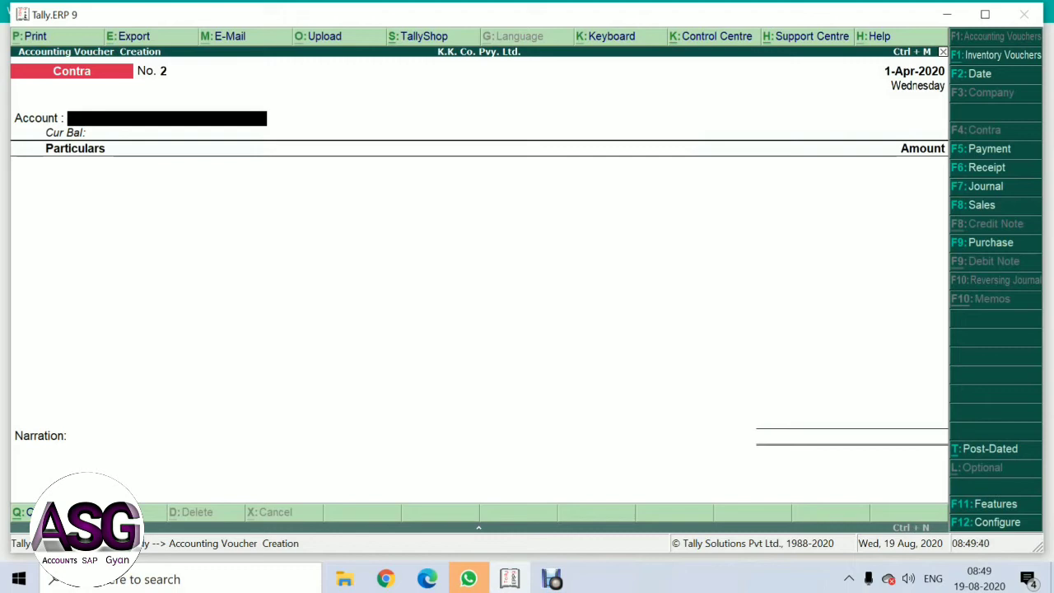
Step: Fill contra voucher 2 with Bank A/c as the account and a Cash line of 50,000
{"action": "type", "text": "B"}
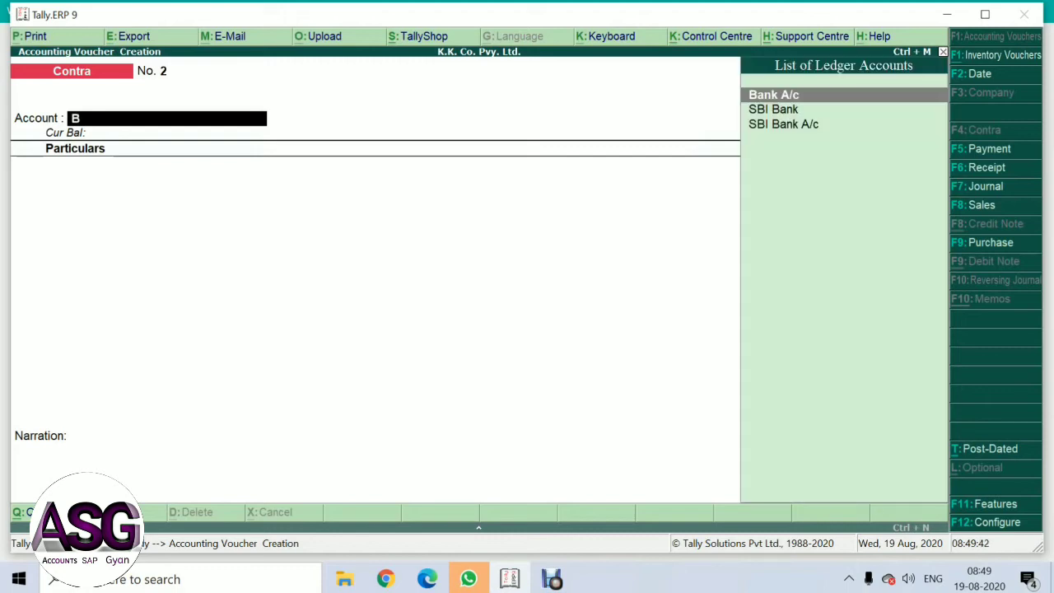
{"action": "type", "text": "a"}
{"action": "key", "text": "Return"}
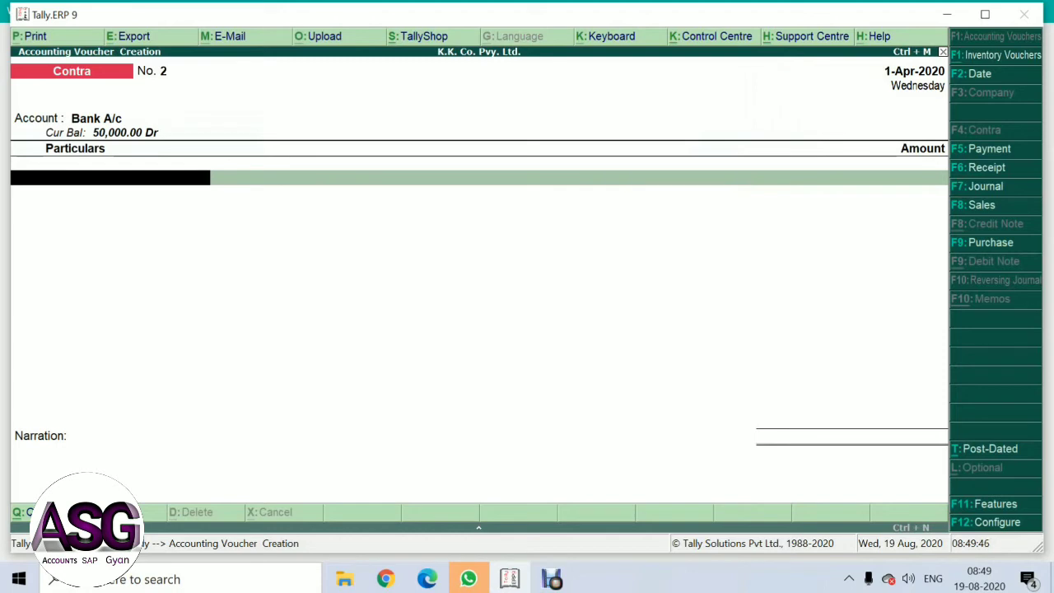
{"action": "type", "text": "Cas"}
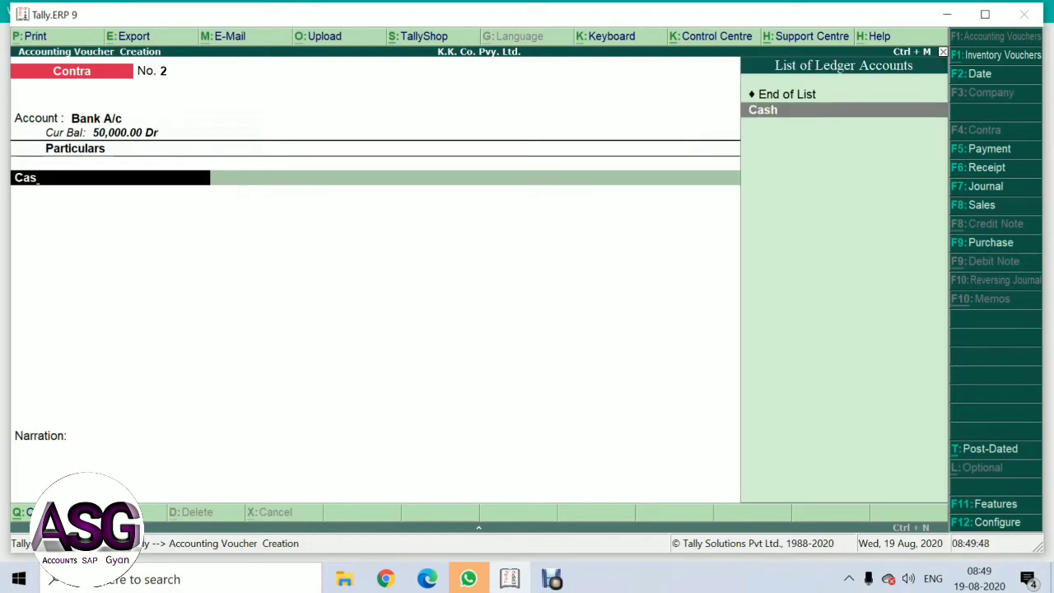
{"action": "key", "text": "Return"}
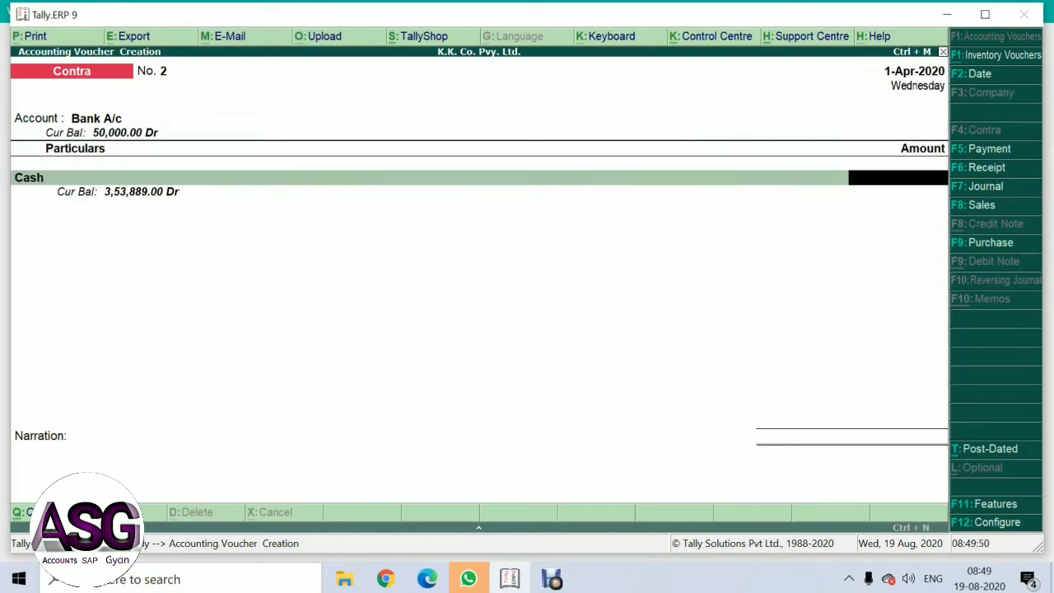
{"action": "type", "text": "50000"}
{"action": "key", "text": "Return"}
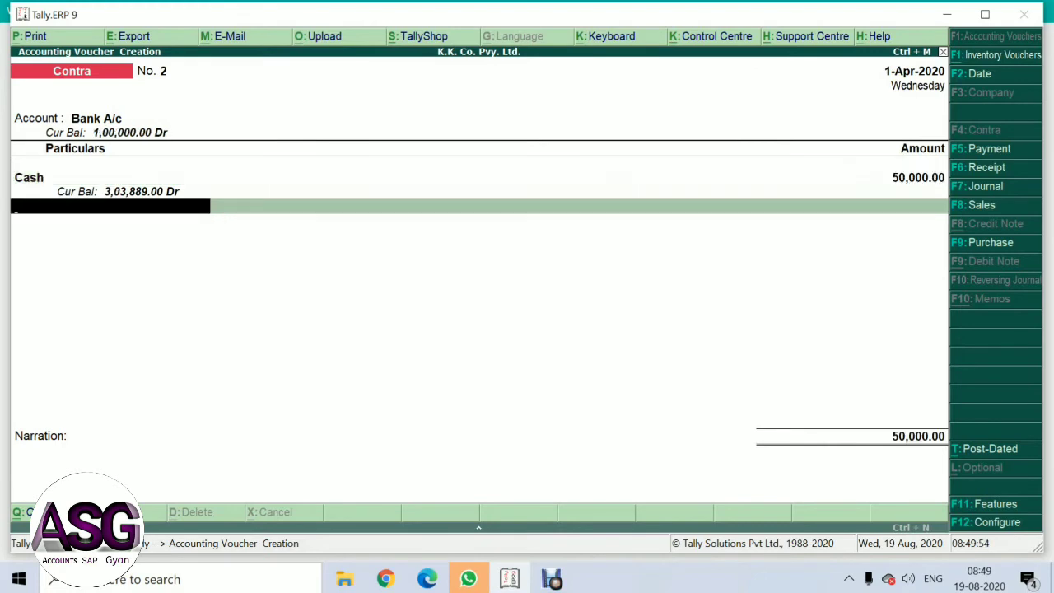
{"action": "key", "text": "Return"}
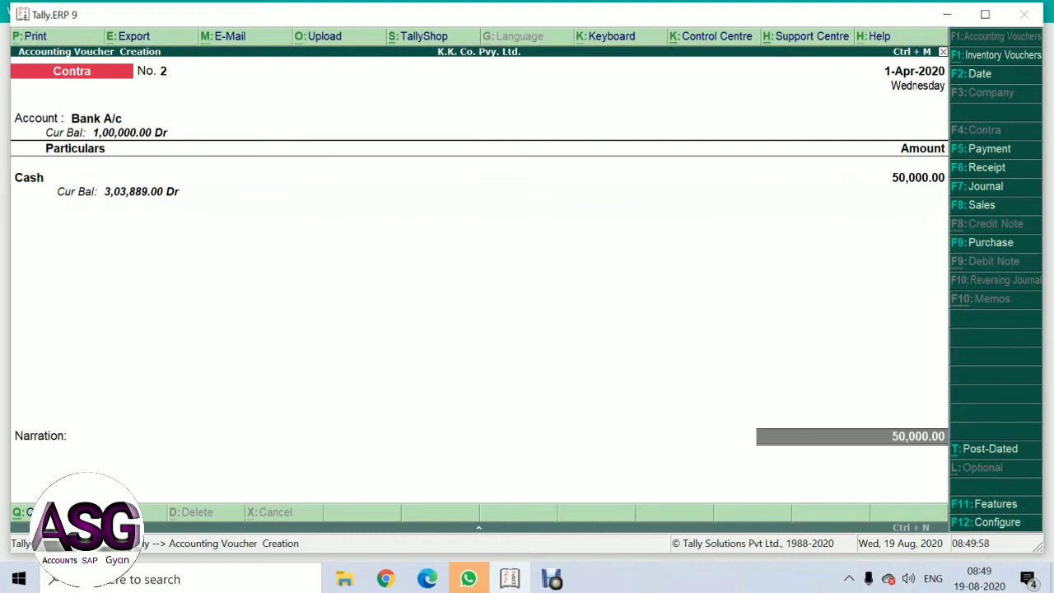
{"action": "key", "text": "Return"}
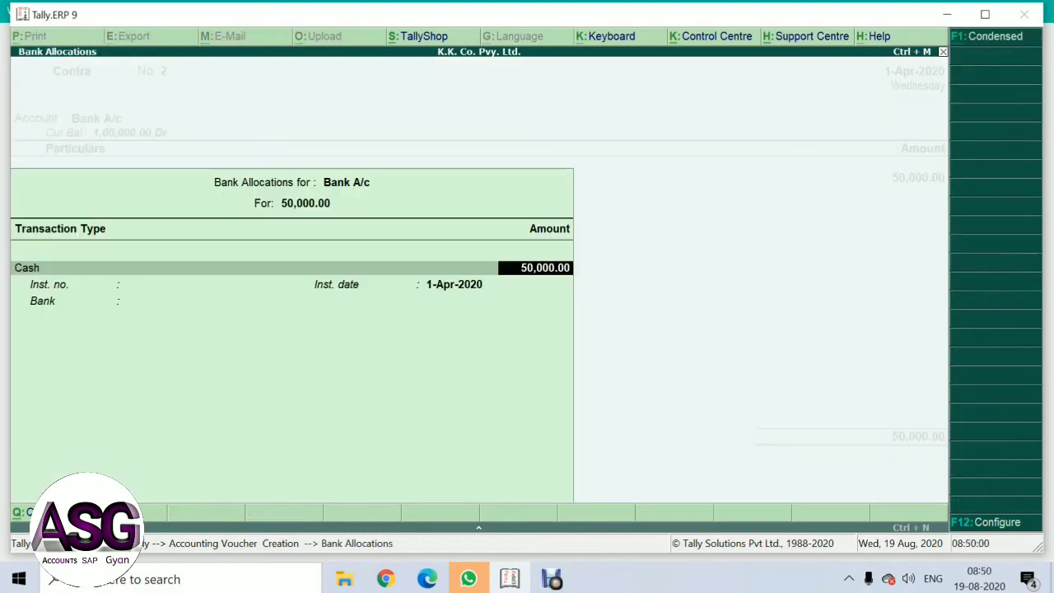
Step: Accept the Bank A/c cash allocation with blank denominations and bank details, and save the voucher without a narration
{"action": "key", "text": "Return"}
{"action": "key", "text": "Return"}
{"action": "key", "text": "Return"}
{"action": "key", "text": "Return"}
{"action": "key", "text": "Return"}
{"action": "key", "text": "Return"}
{"action": "key", "text": "Return"}
{"action": "key", "text": "Return"}
{"action": "key", "text": "Return"}
{"action": "key", "text": "Return"}
{"action": "key", "text": "Return"}
{"action": "key", "text": "Return"}
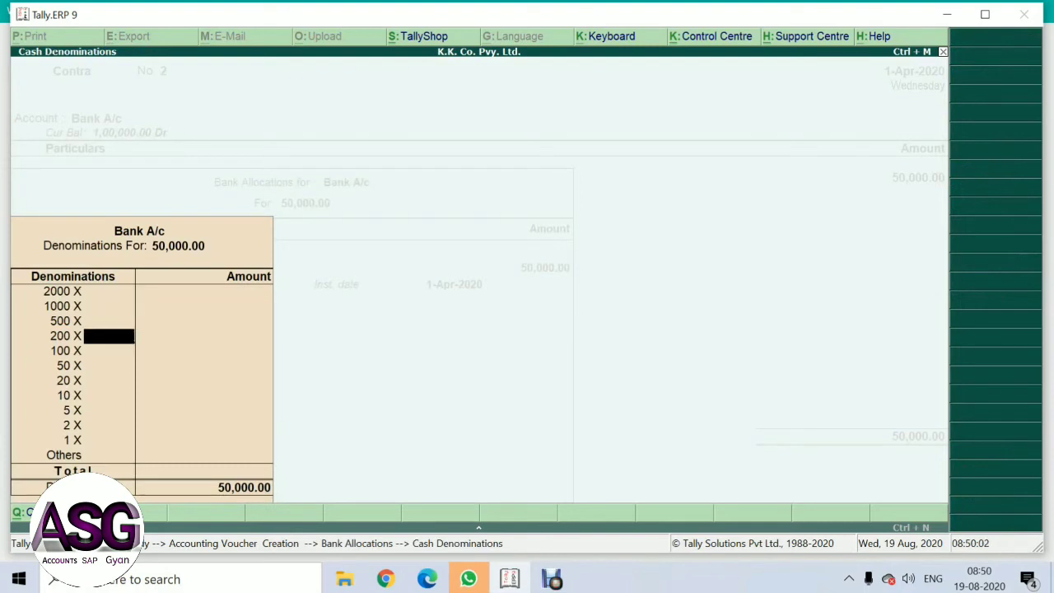
{"action": "key", "text": "Return"}
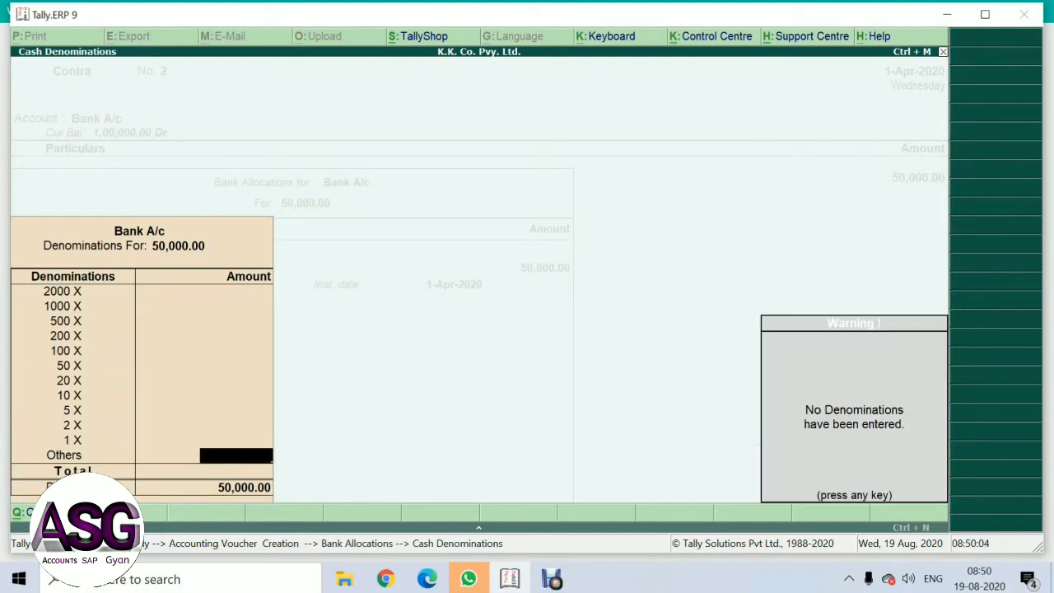
{"action": "key", "text": "Return"}
{"action": "key", "text": "Return"}
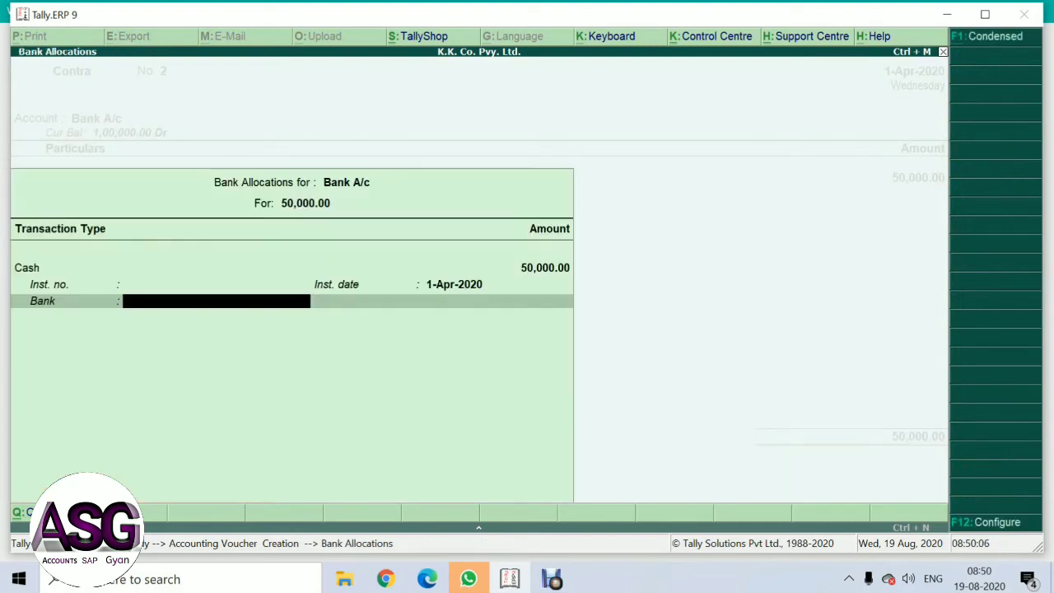
{"action": "key", "text": "Return"}
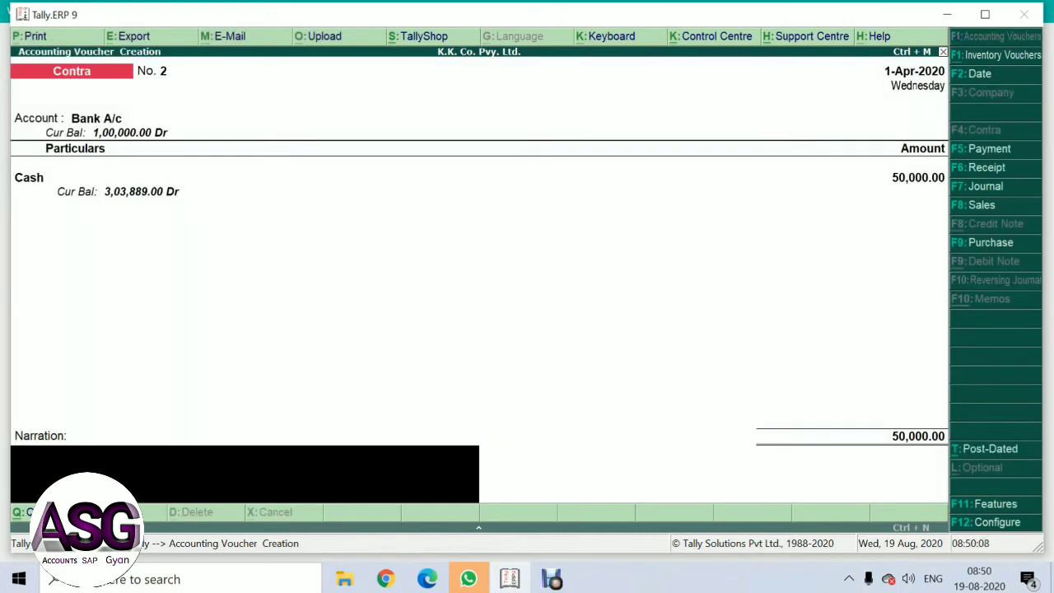
{"action": "key", "text": "Return"}
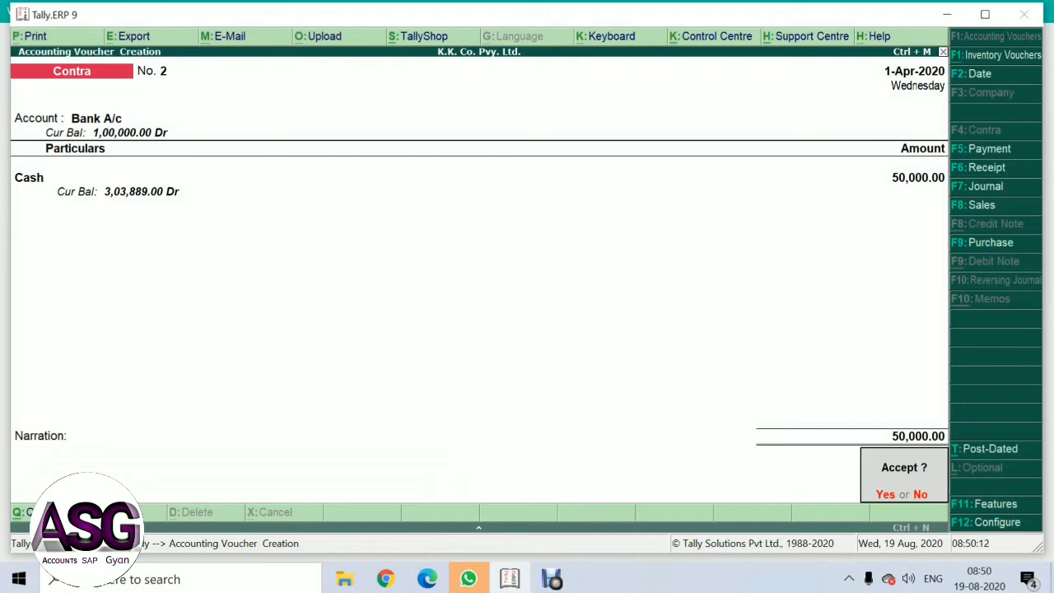
{"action": "key", "text": "y"}
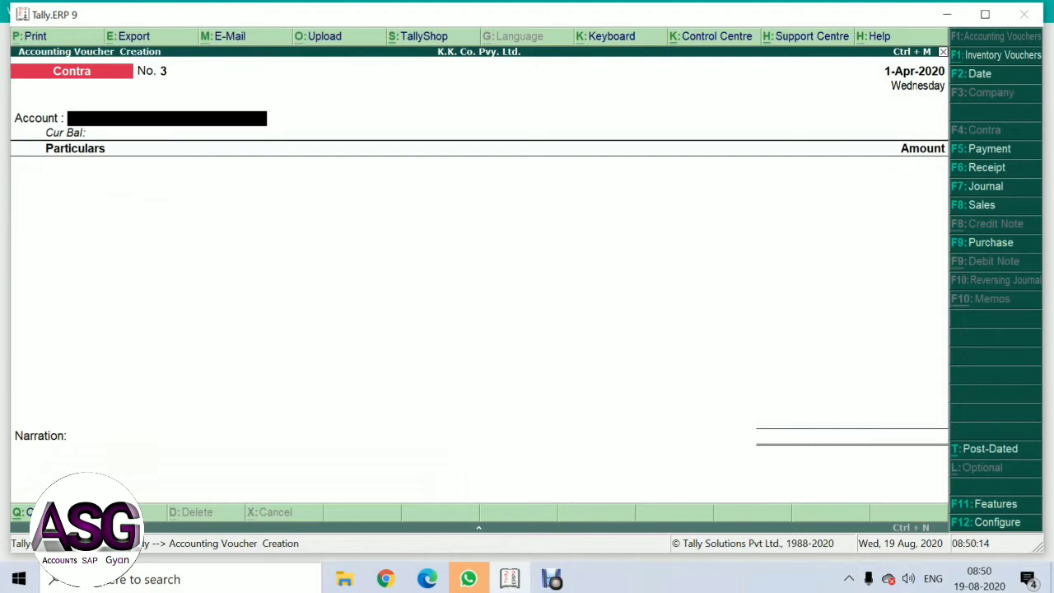